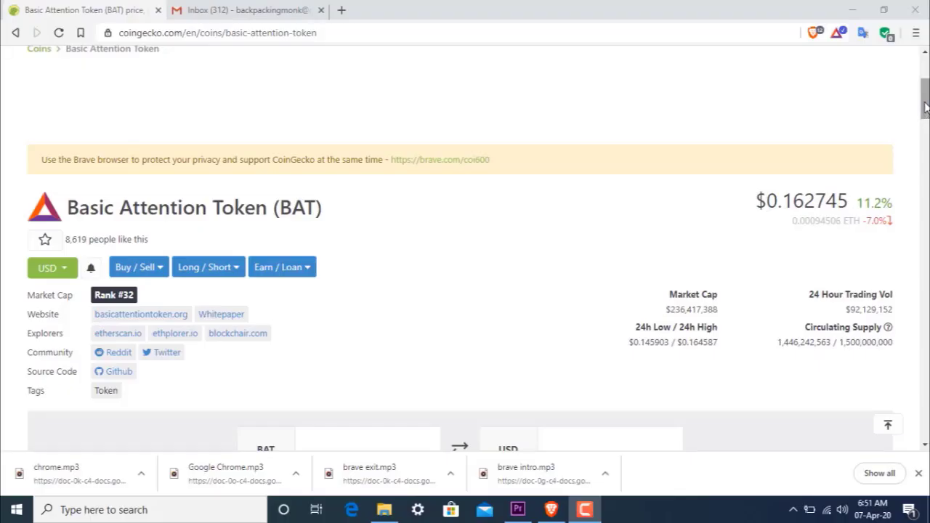
# Step: Load the copied brave.com referral link in Google Chrome
pyautogui.scroll(-1, 924, 104)
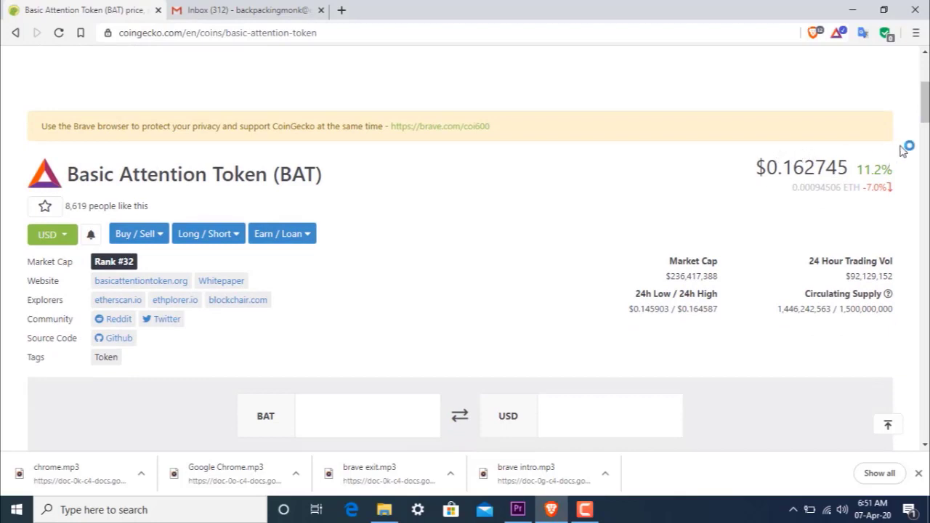
pyautogui.scroll(-4, 924, 118)
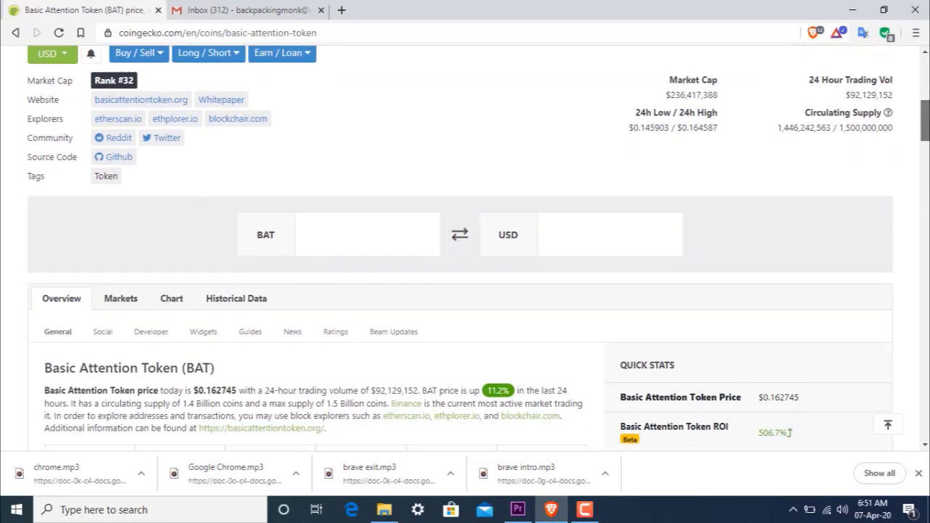
pyautogui.scroll(-3, 466, 247)
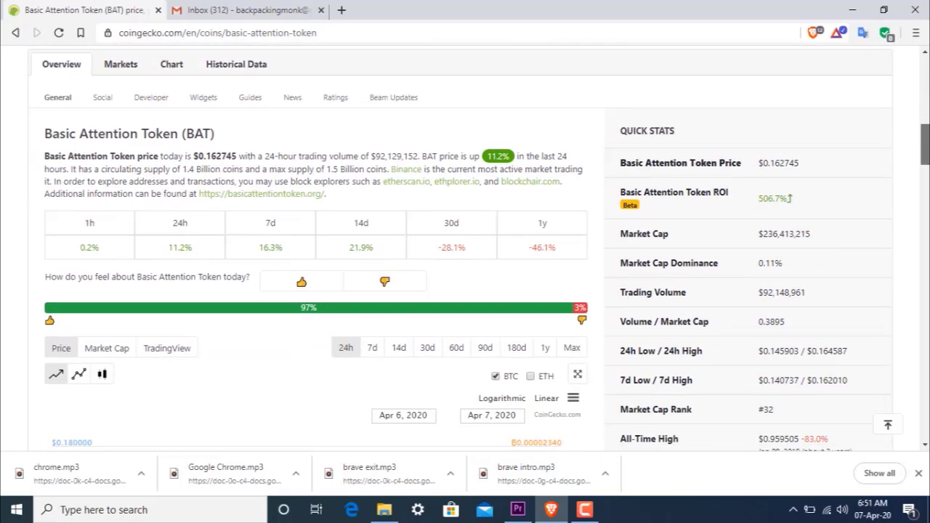
pyautogui.scroll(-2, 466, 247)
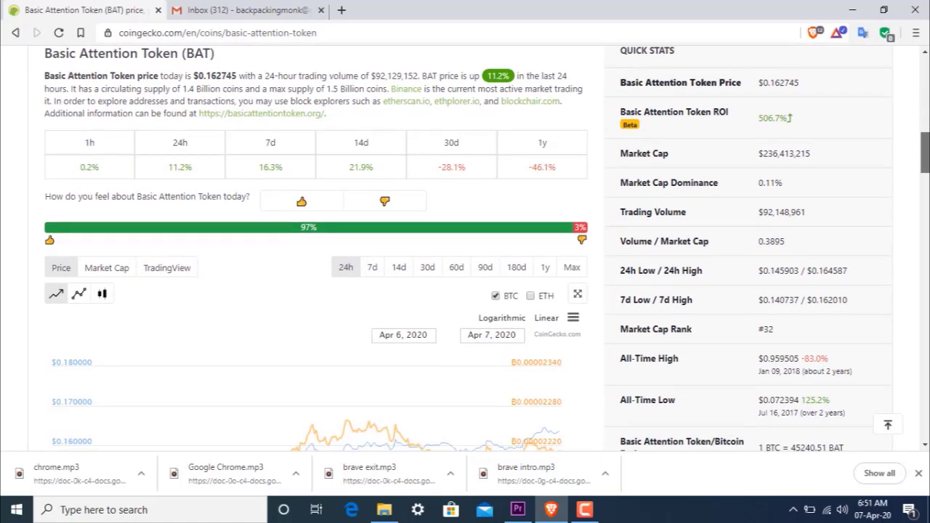
pyautogui.scroll(-1, 914, 278)
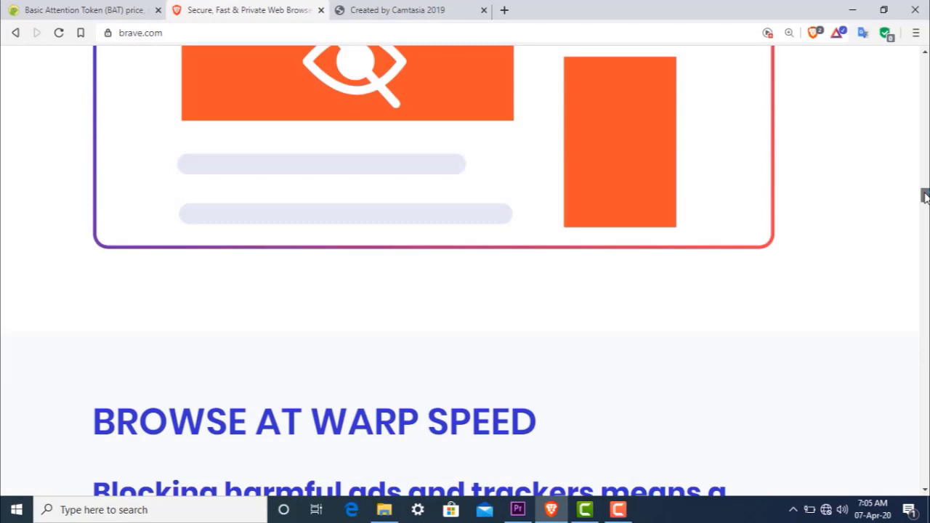
pyautogui.moveTo(925, 203); pyautogui.dragTo(925, 221)
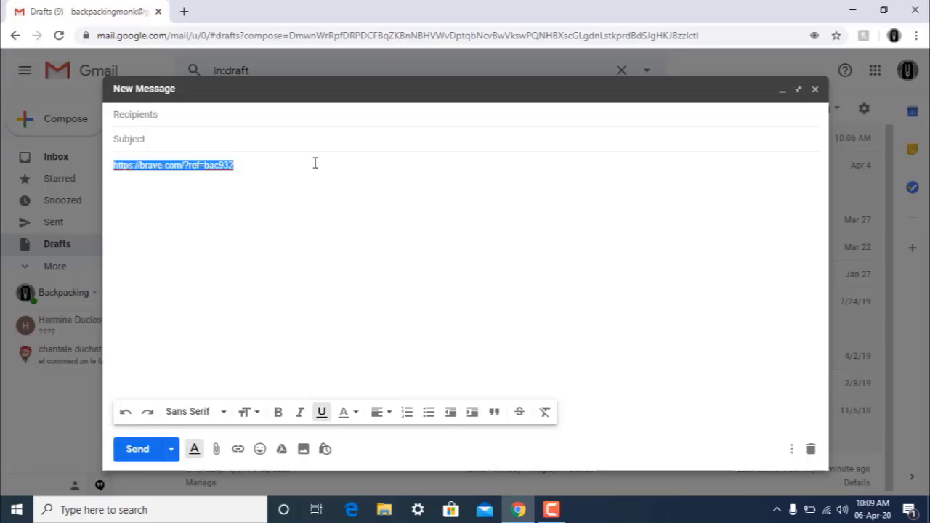
pyautogui.click(396, 32)
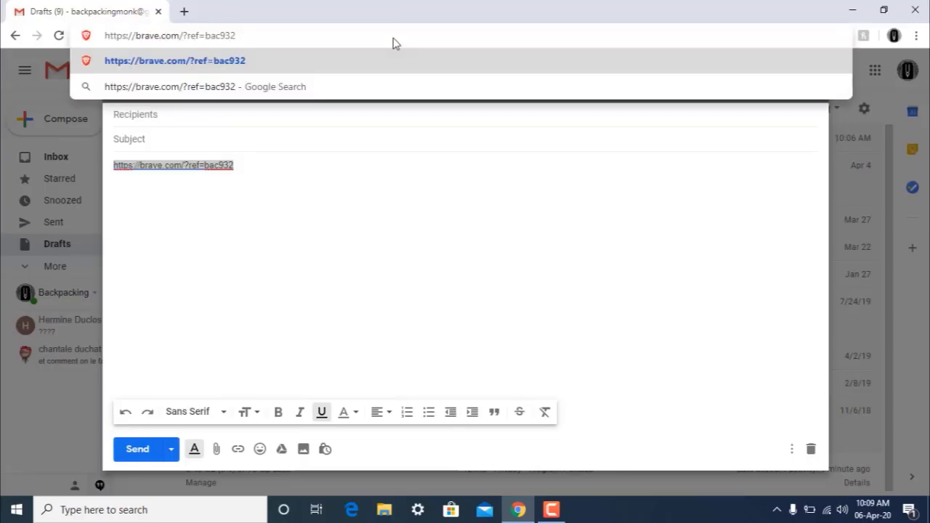
pyautogui.press('Return')
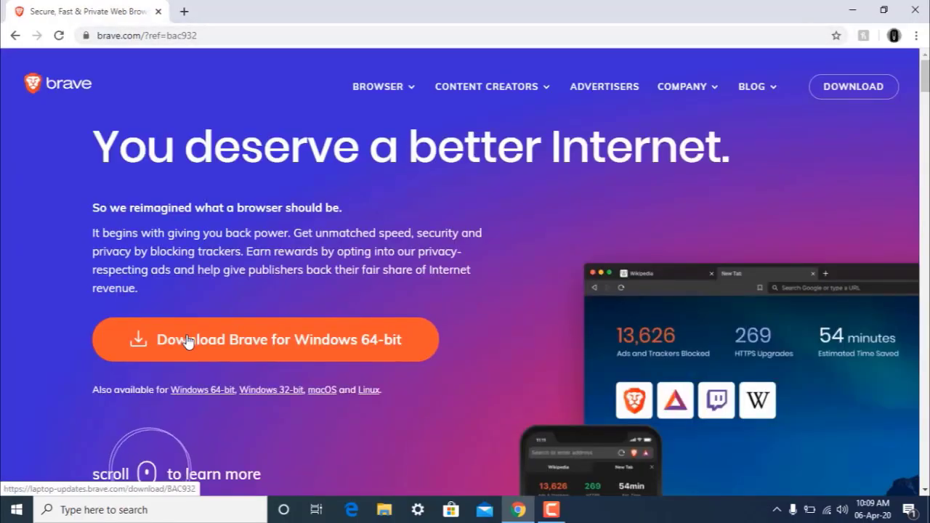
# Step: Download the Windows 64-bit Brave installer and run it to completion
pyautogui.click(187, 342)
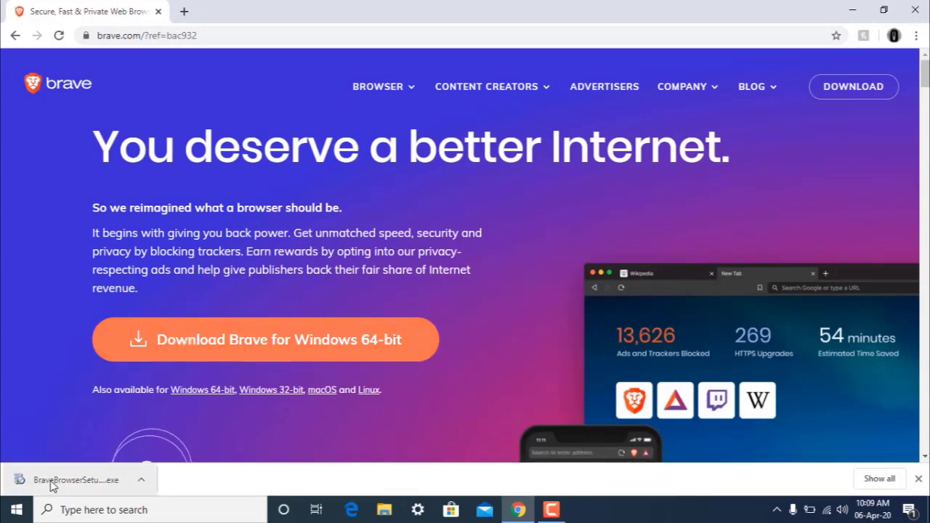
pyautogui.click(57, 483)
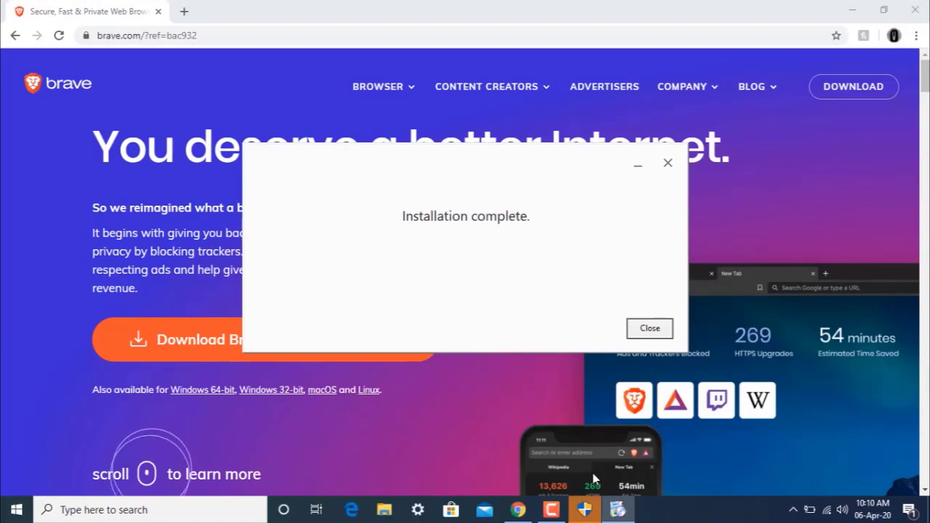
pyautogui.click(649, 331)
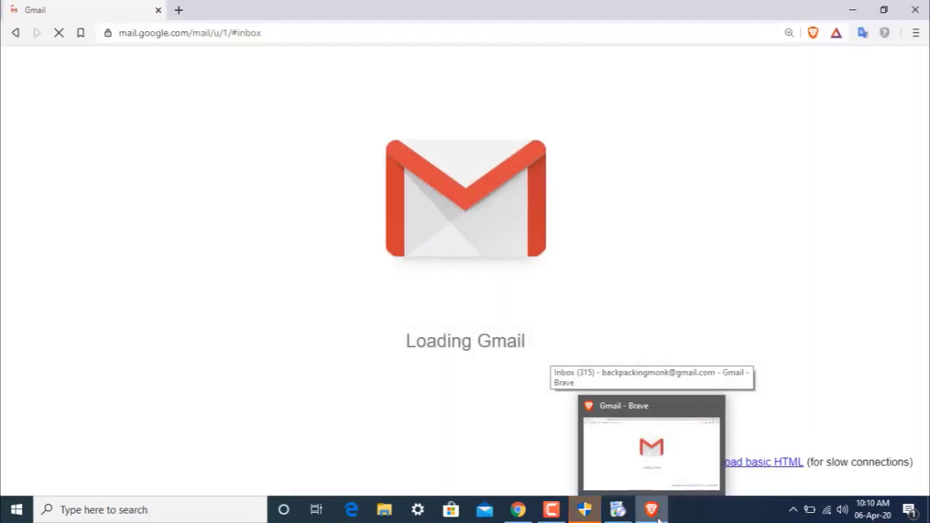
# Step: In a new Brave tab, turn on Rewards and ads from the toolbar Rewards panel
pyautogui.click(178, 11)
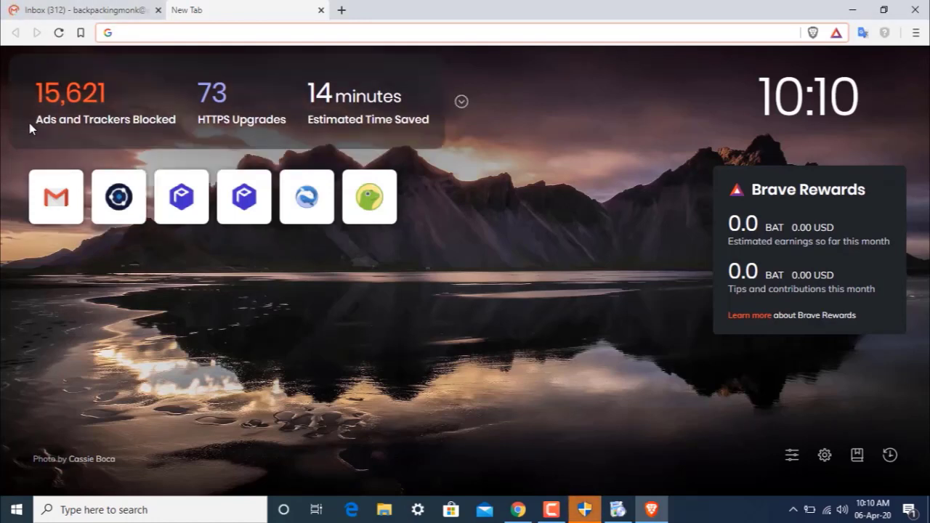
pyautogui.click(835, 34)
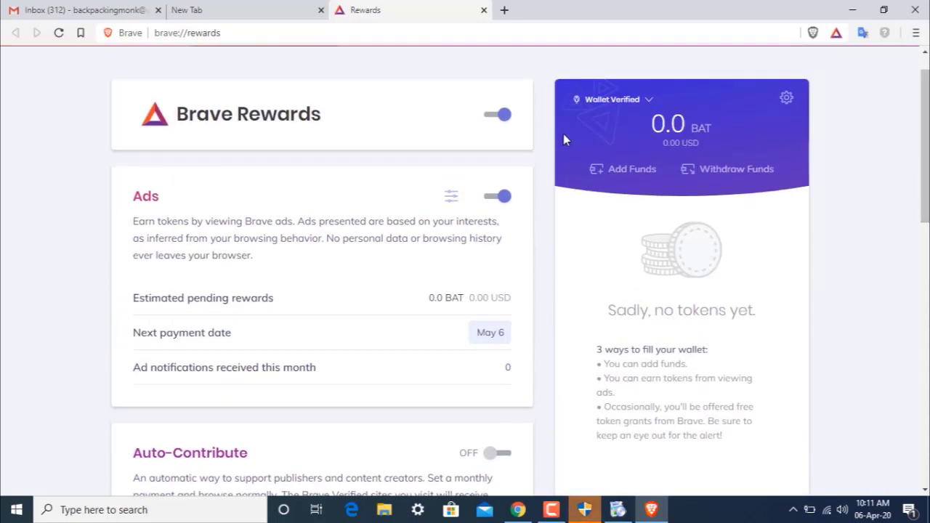
# Step: Keep maximum ads at 5 per hour, then begin connecting the wallet to Uphold
pyautogui.click(452, 197)
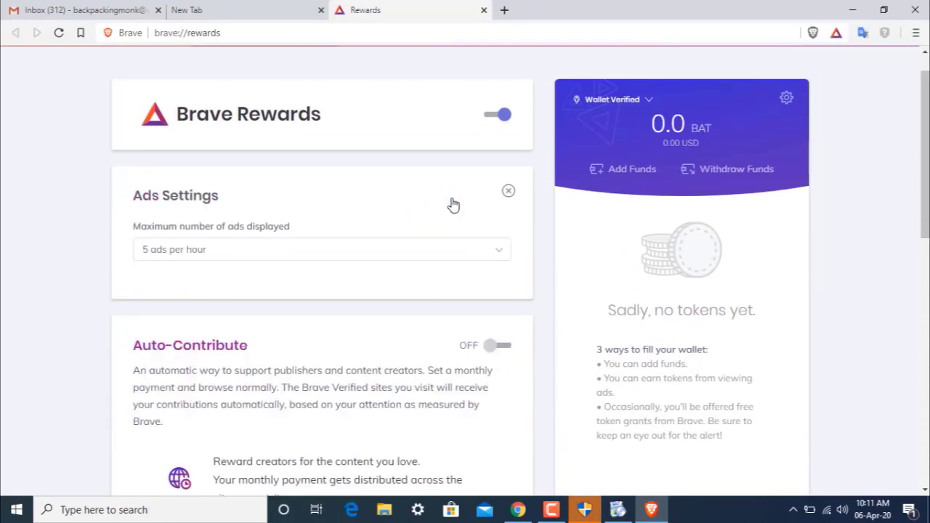
pyautogui.click(306, 253)
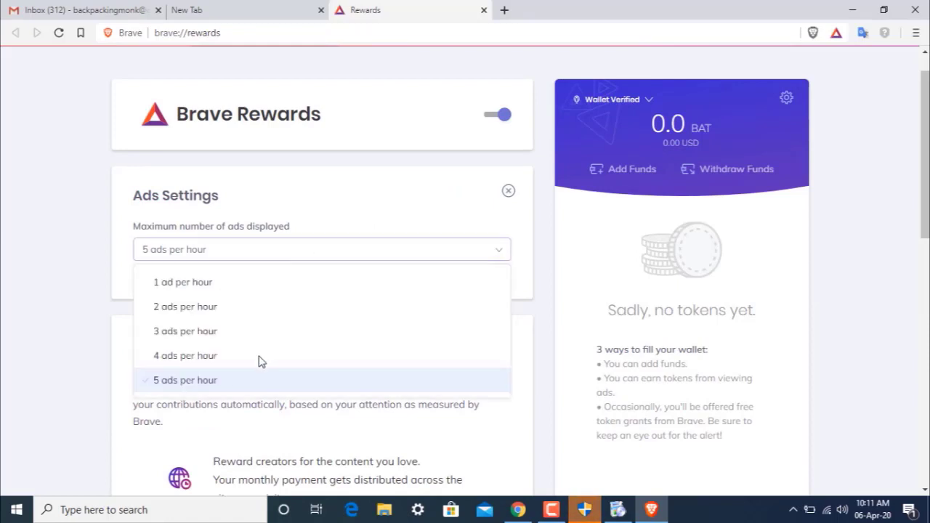
pyautogui.click(204, 380)
pyautogui.scroll(1, 501, 288)
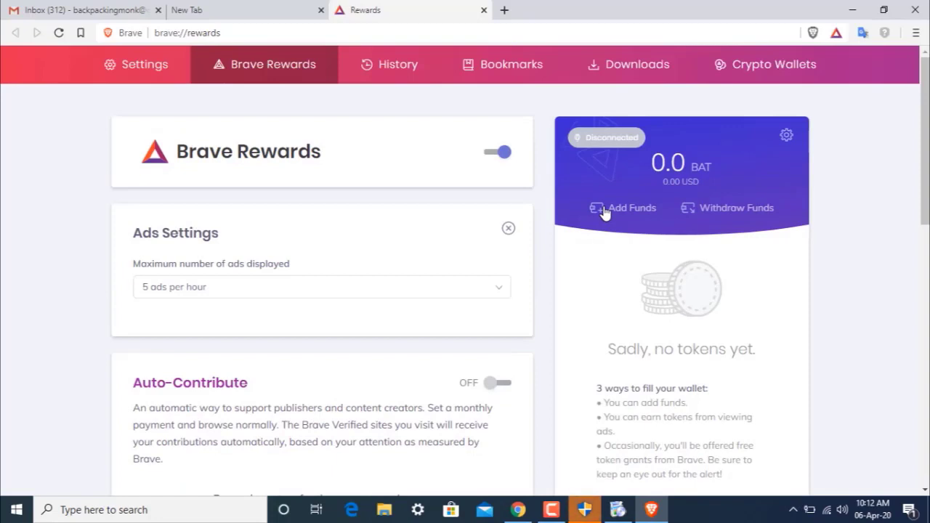
pyautogui.click(609, 139)
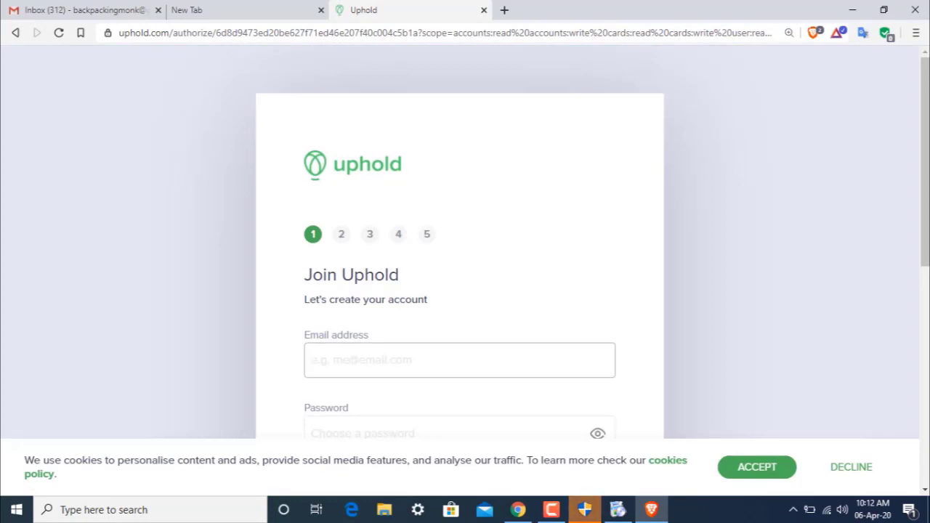
# Step: Start filling the Uphold sign-up form's email and password fields
pyautogui.moveTo(917, 73); pyautogui.dragTo(916, 95)
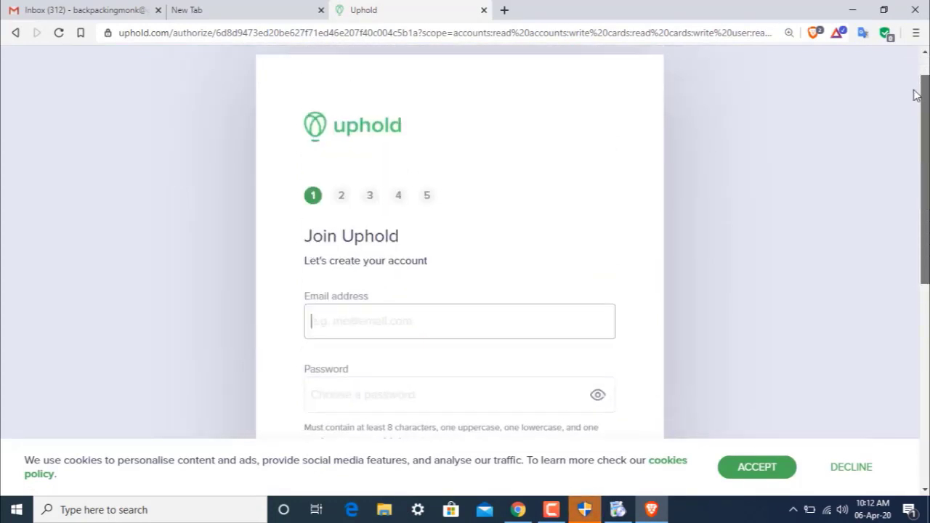
pyautogui.scroll(-1, 915, 94)
pyautogui.scroll(2, 923, 102)
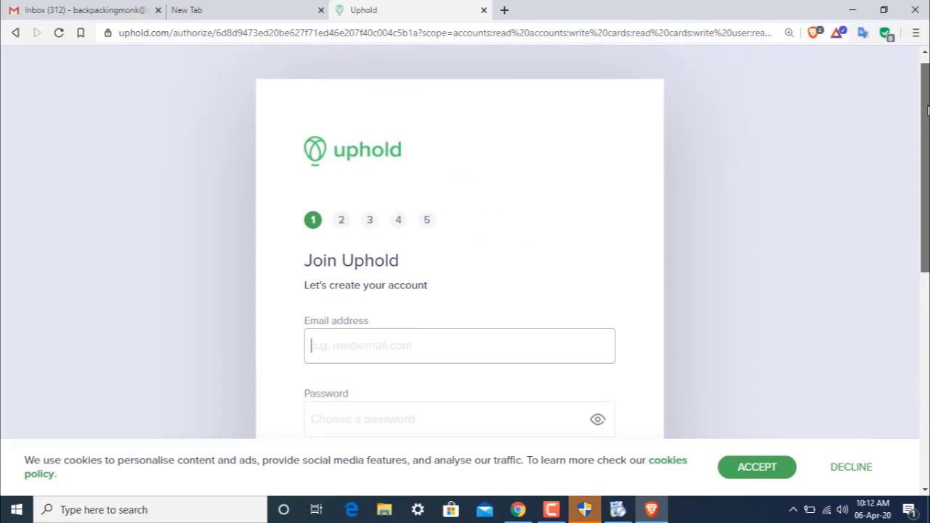
pyautogui.scroll(-1, 601, 119)
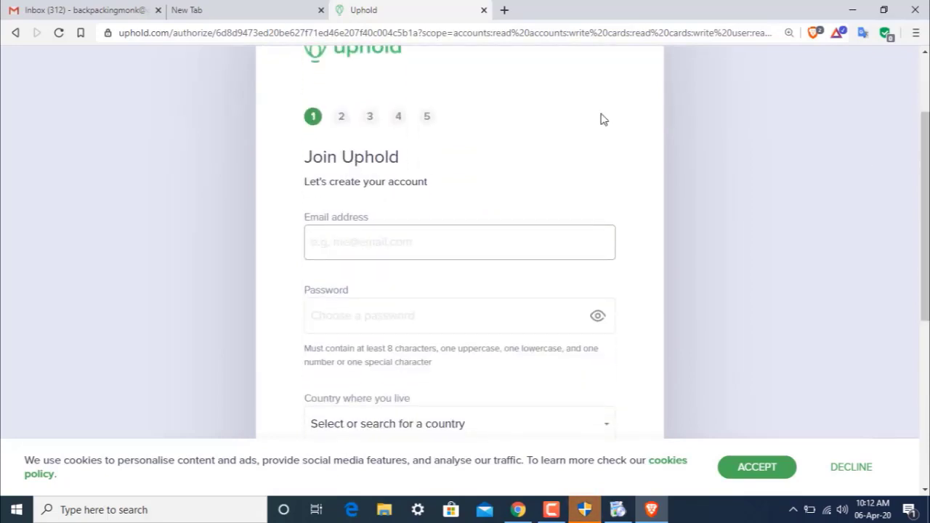
pyautogui.press('Tab')
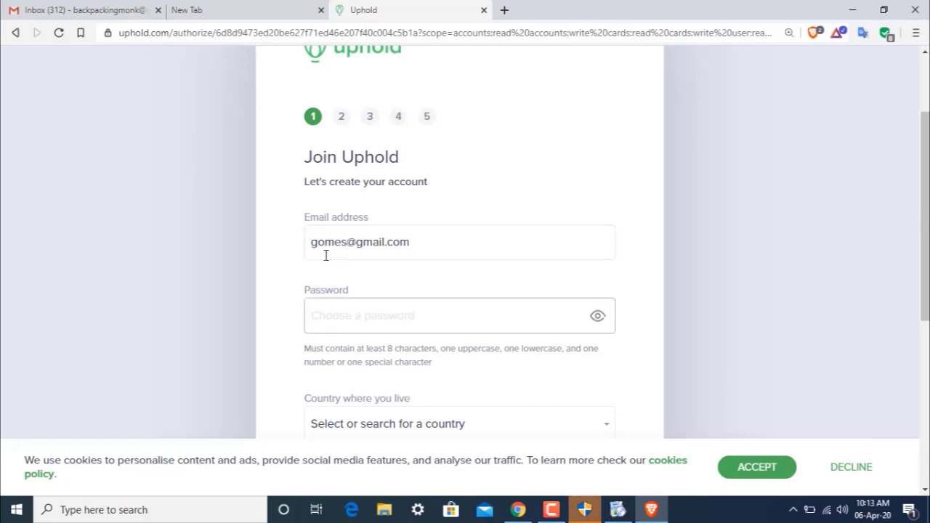
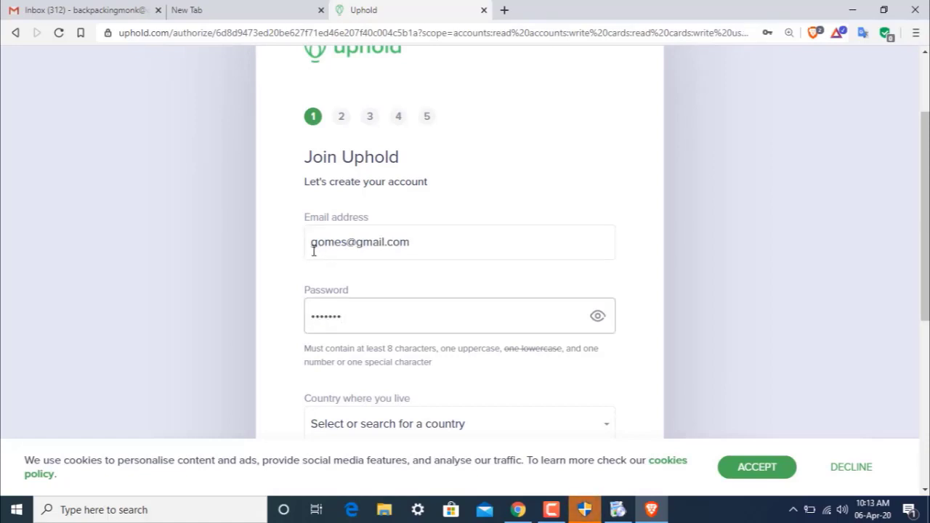
pyautogui.hotkey('ctrl', '-')
pyautogui.hotkey('ctrl', '-')
pyautogui.hotkey('ctrl', '-')
pyautogui.hotkey('ctrl', '-')
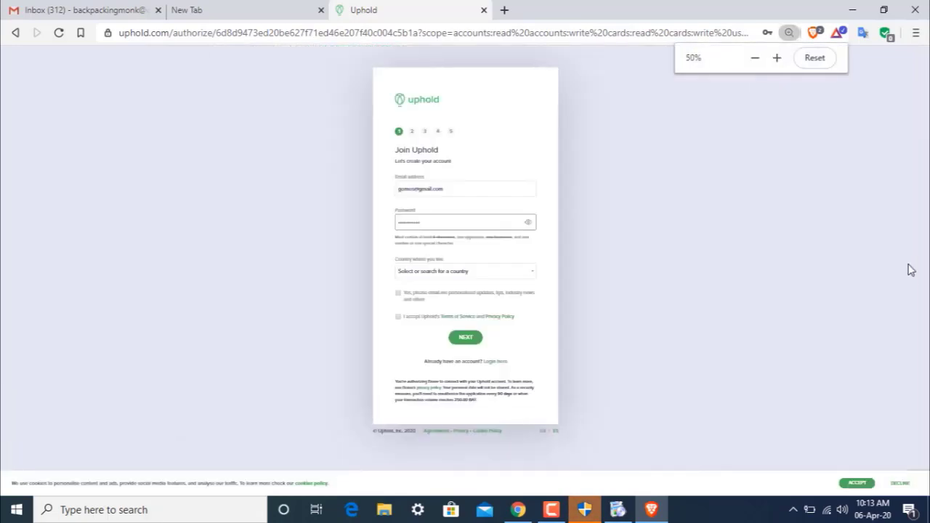
pyautogui.hotkey('ctrl', '+')
pyautogui.scroll(-1, 380, 328)
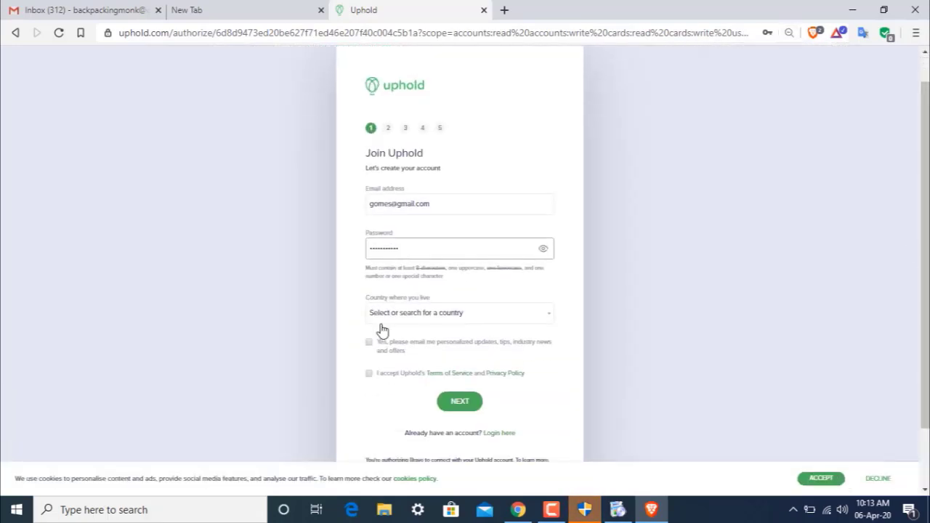
# Step: Set country to India and state to Karnataka, and opt in to marketing emails
pyautogui.click(392, 322)
pyautogui.write('India')
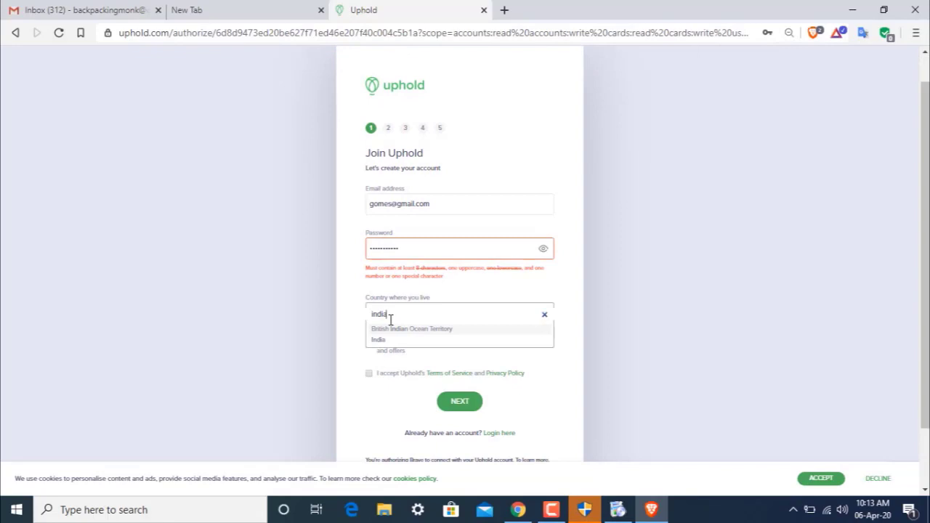
pyautogui.click(388, 339)
pyautogui.click(393, 358)
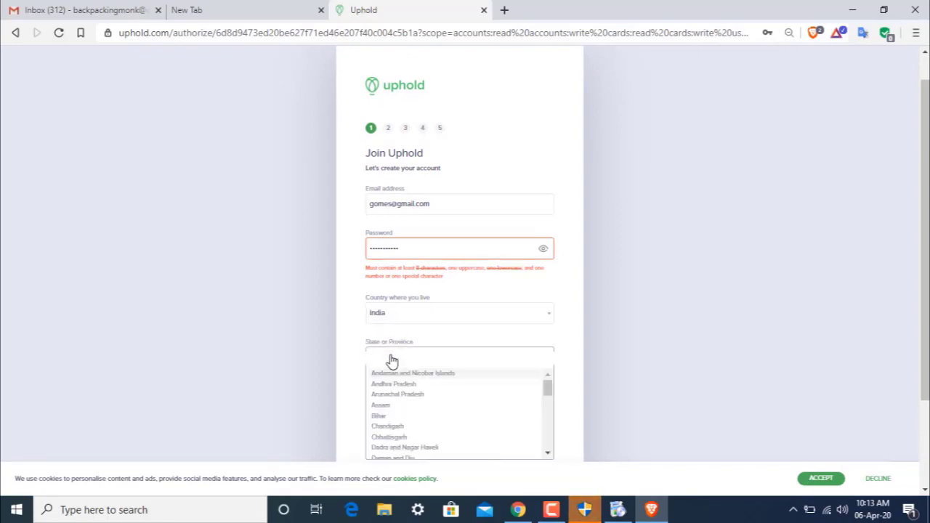
pyautogui.write('kar')
pyautogui.click(388, 375)
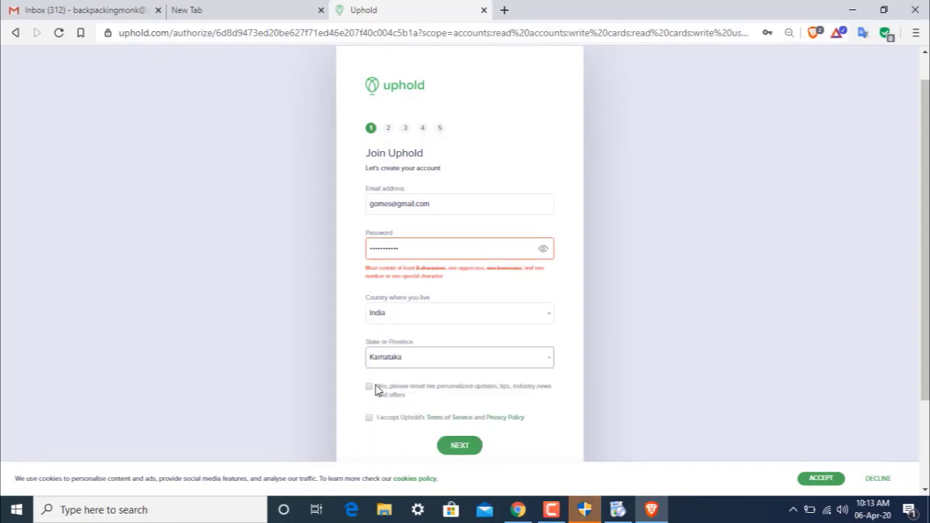
pyautogui.click(369, 387)
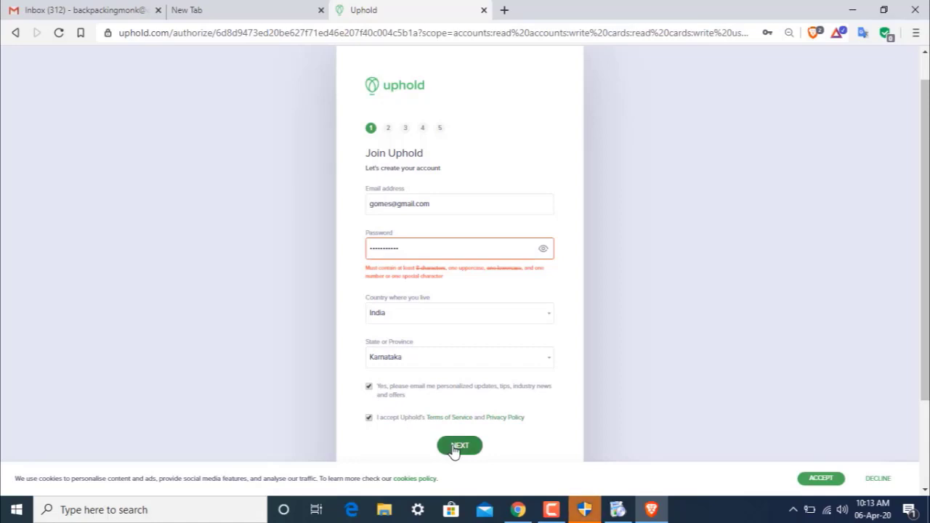
pyautogui.scroll(-1, 534, 414)
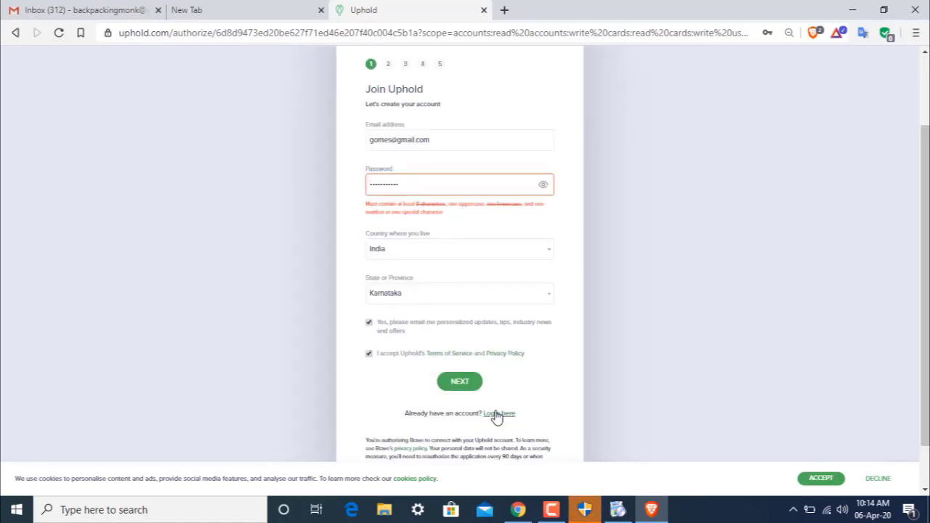
# Step: Sign in to the existing Uphold account with the saved email and password instead
pyautogui.click(497, 414)
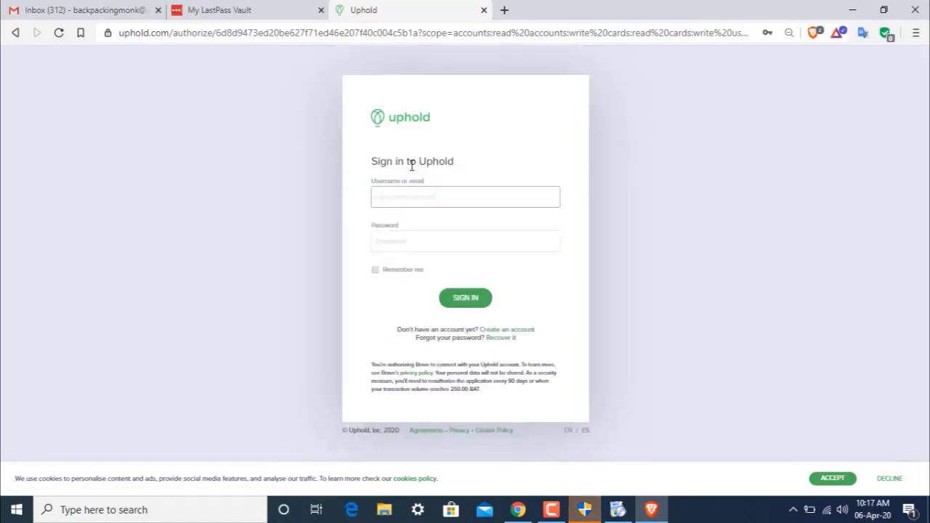
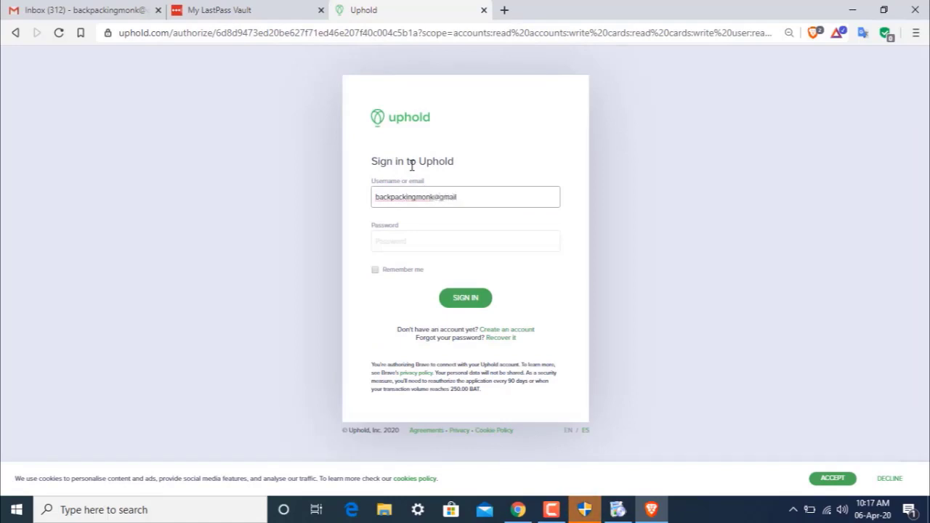
pyautogui.press('Tab')
pyautogui.hotkey('ctrl', 'v')
pyautogui.click(386, 273)
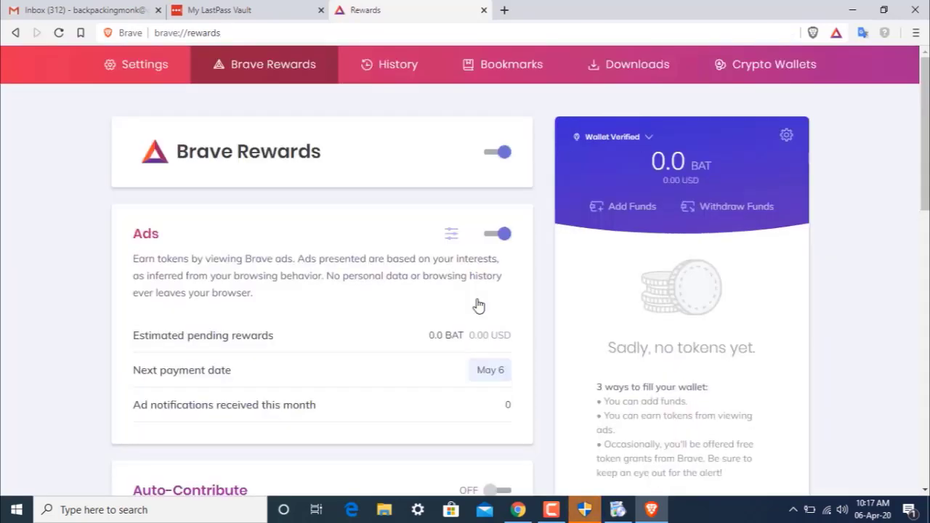
# Step: Scroll the verified Rewards page and open the ZebPay deposit offer
pyautogui.scroll(-1, 466, 284)
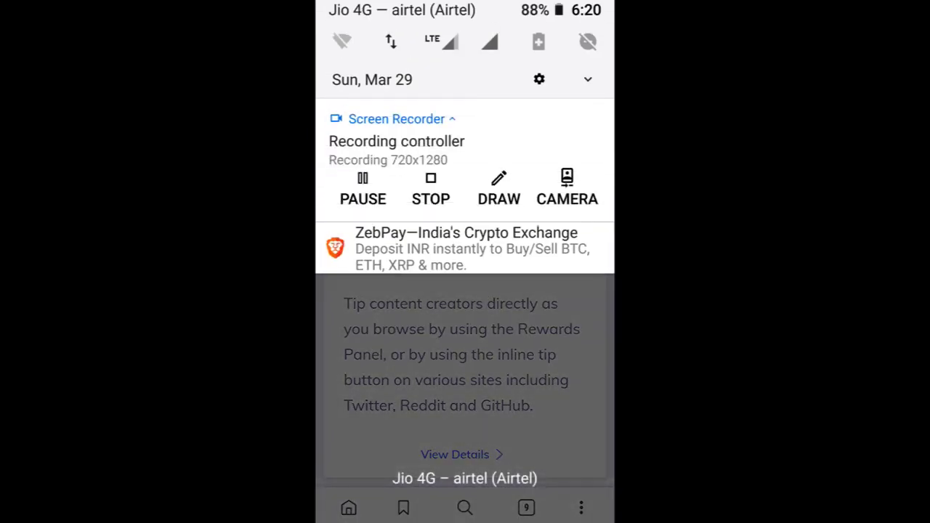
pyautogui.click(465, 249)
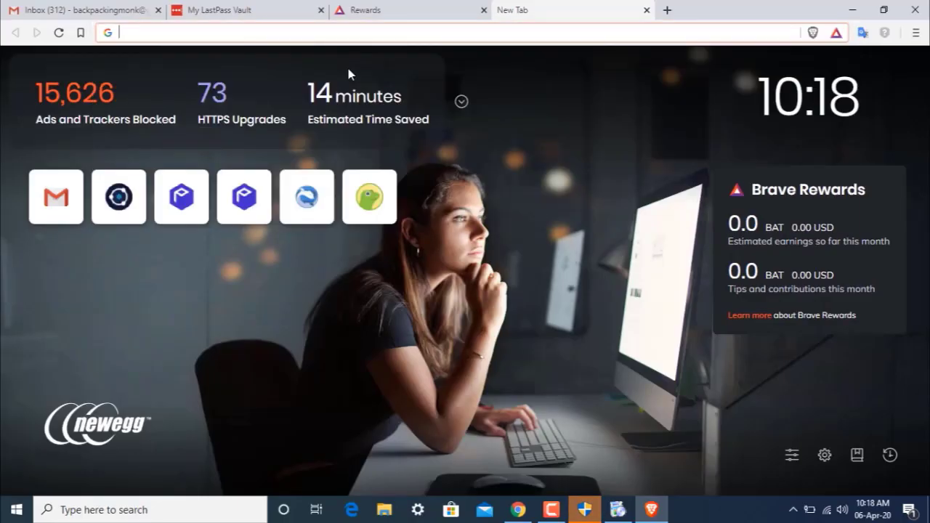
# Step: Search the web for 'Brave creators'
pyautogui.write('brave')
pyautogui.press('Escape')
pyautogui.write('Brave creators')
pyautogui.press('Return')
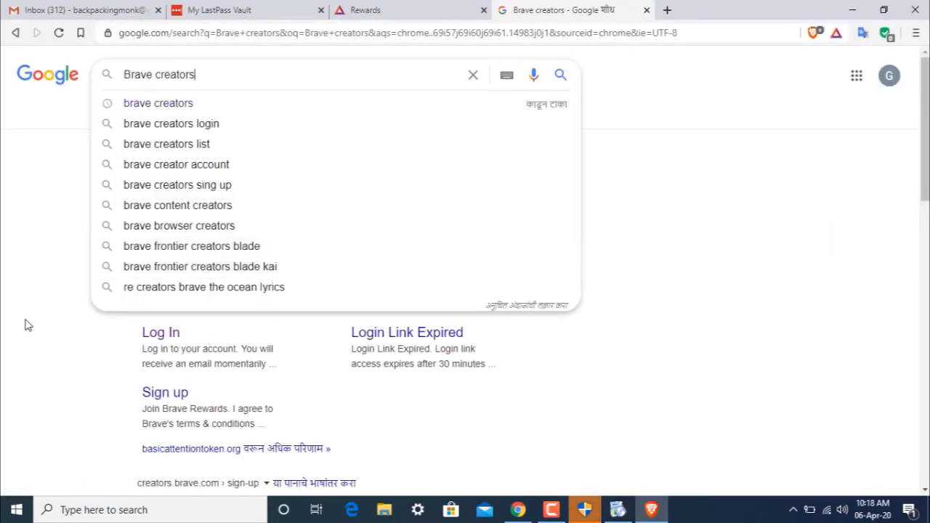
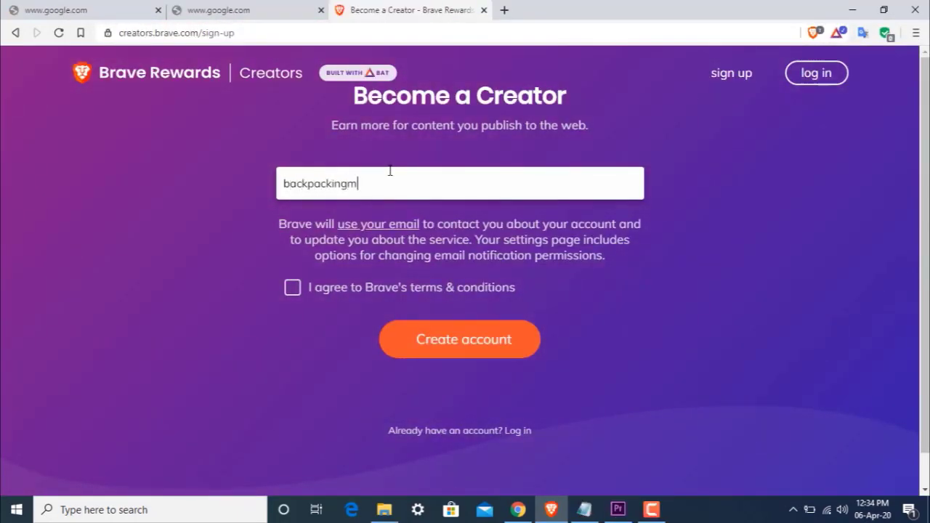
pyautogui.click(293, 288)
pyautogui.click(401, 331)
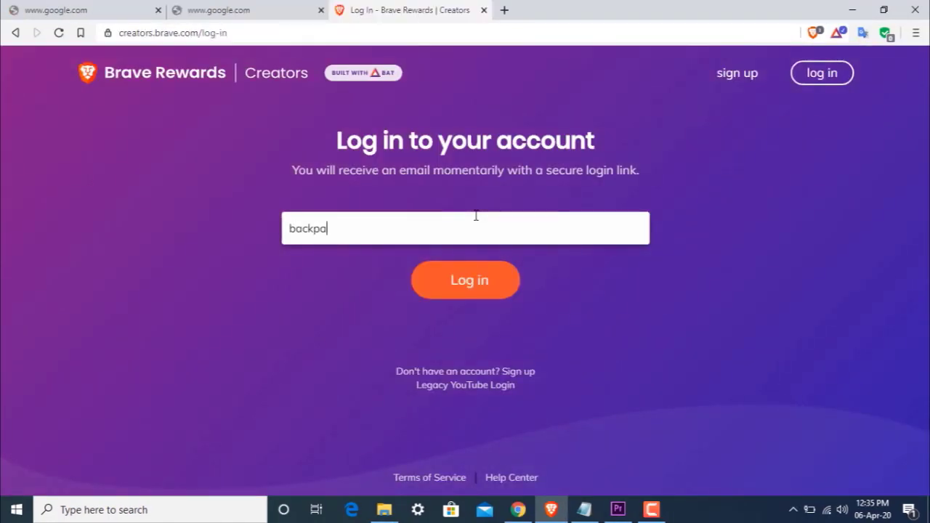
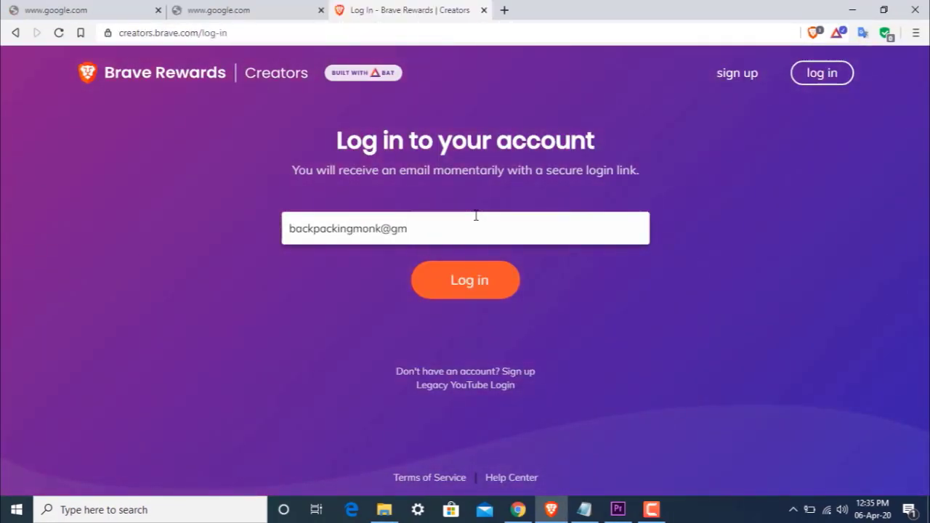
pyautogui.click(470, 279)
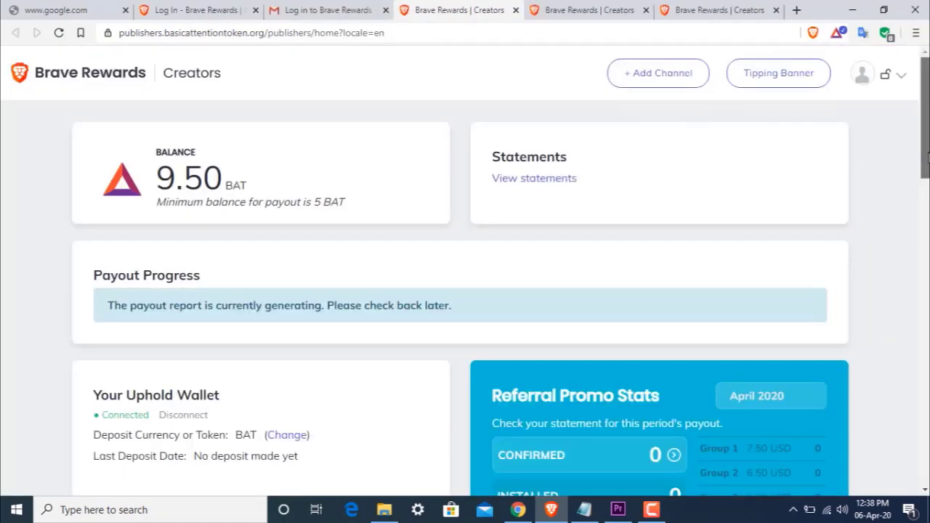
pyautogui.moveTo(926, 158)
pyautogui.mouseDown()
pyautogui.moveTo(920, 357)
pyautogui.moveTo(899, 456)
pyautogui.moveTo(897, 363)
pyautogui.moveTo(921, 322)
pyautogui.moveTo(927, 191)
pyautogui.mouseUp()
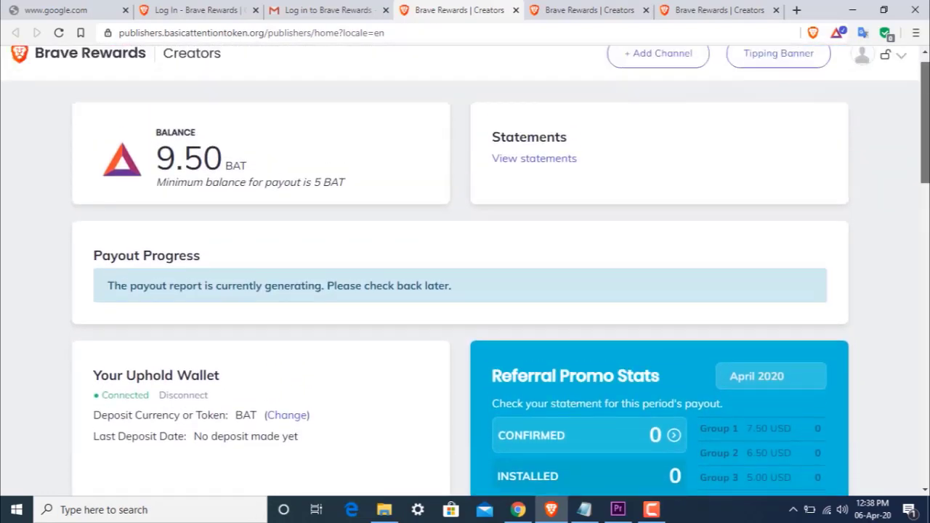
# Step: Open the Rewards panel and preview the channel types under Add Channel
pyautogui.scroll(1, 466, 271)
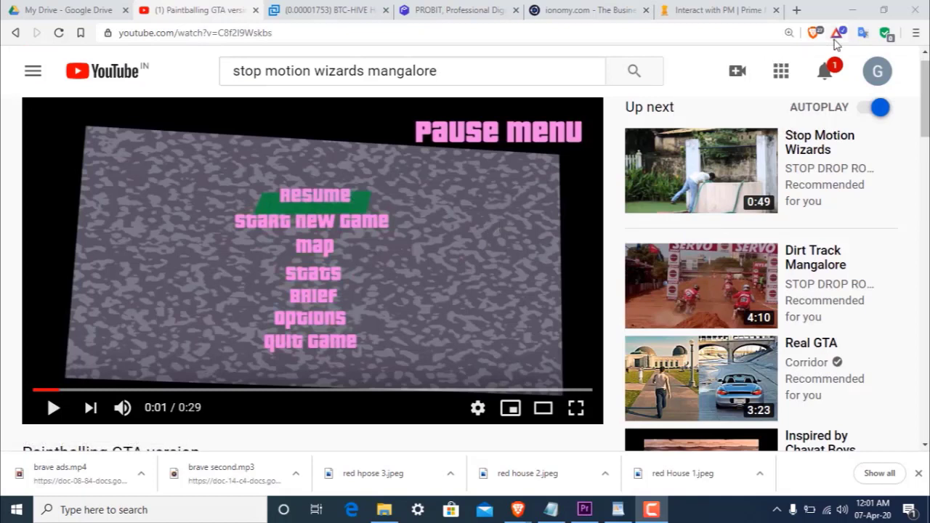
pyautogui.click(837, 33)
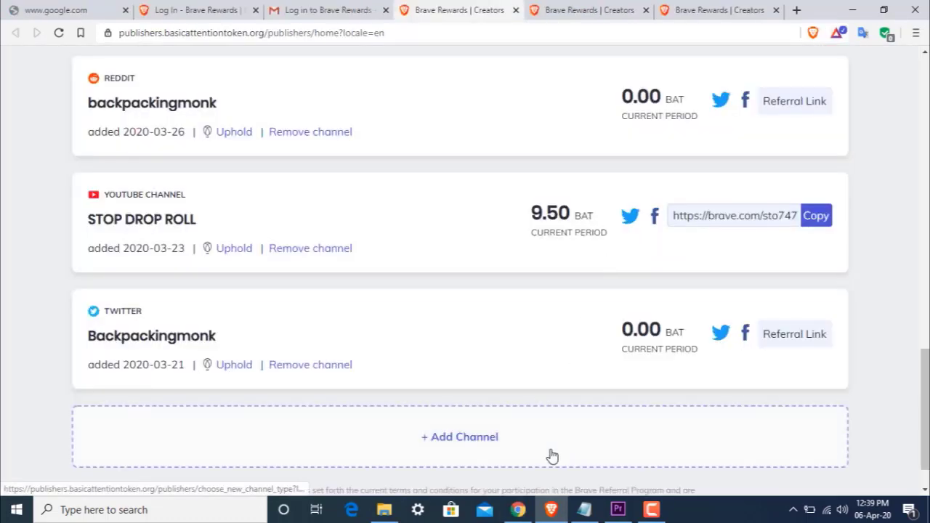
pyautogui.click(534, 447)
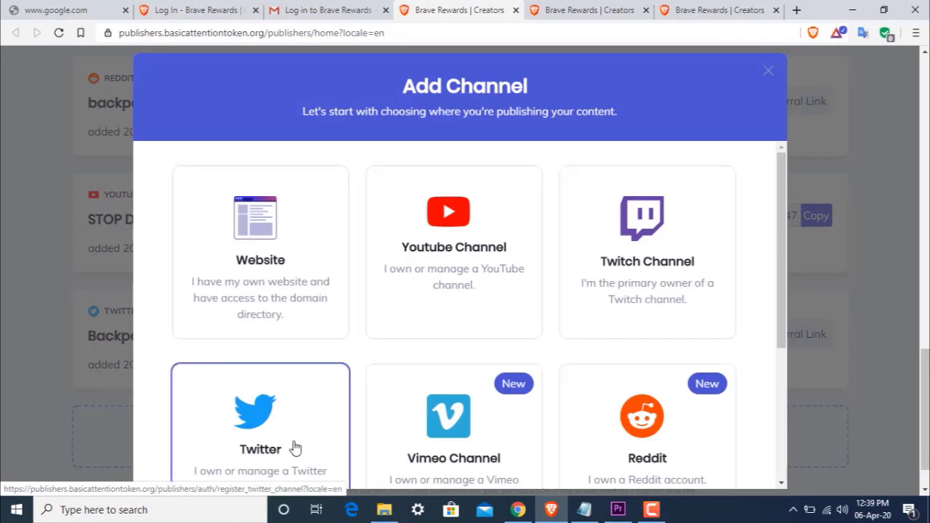
pyautogui.press('Escape')
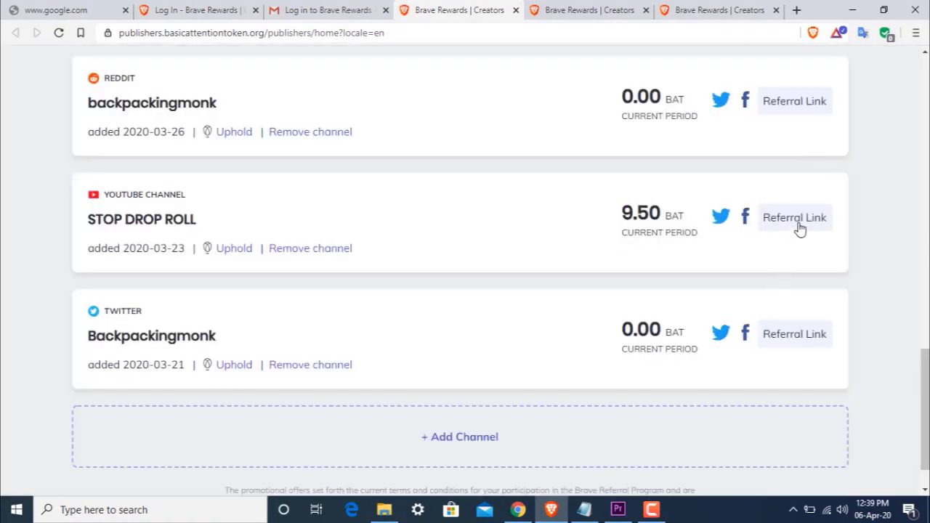
# Step: Reveal and select the STOP DROP ROLL channel's referral URL
pyautogui.click(800, 227)
pyautogui.tripleClick(785, 211)
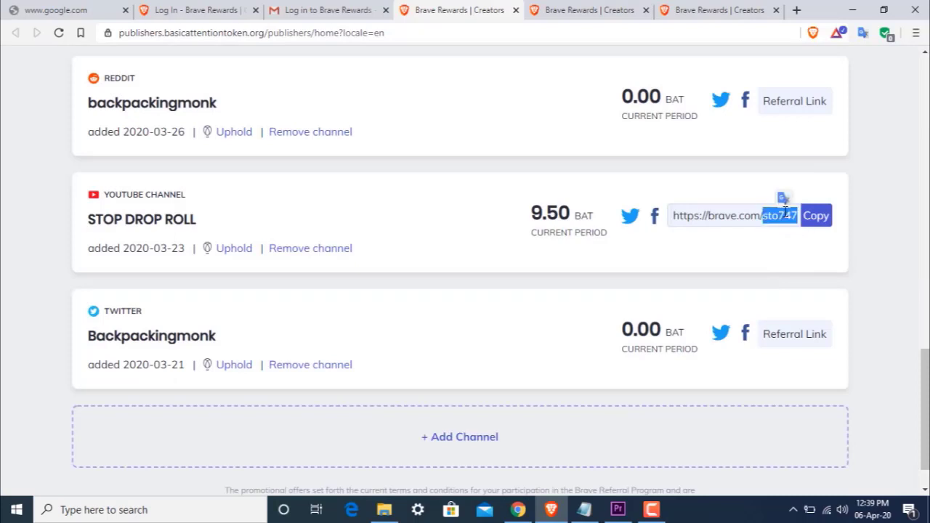
pyautogui.click(609, 263)
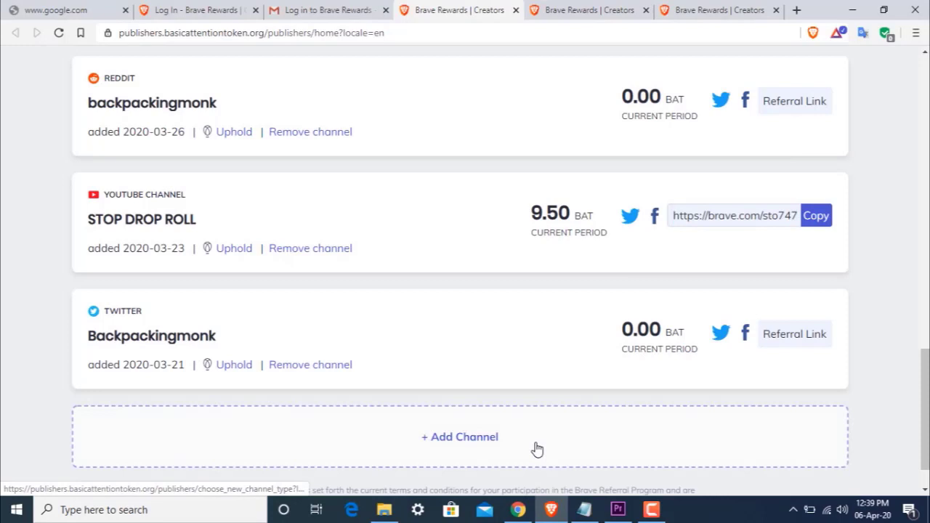